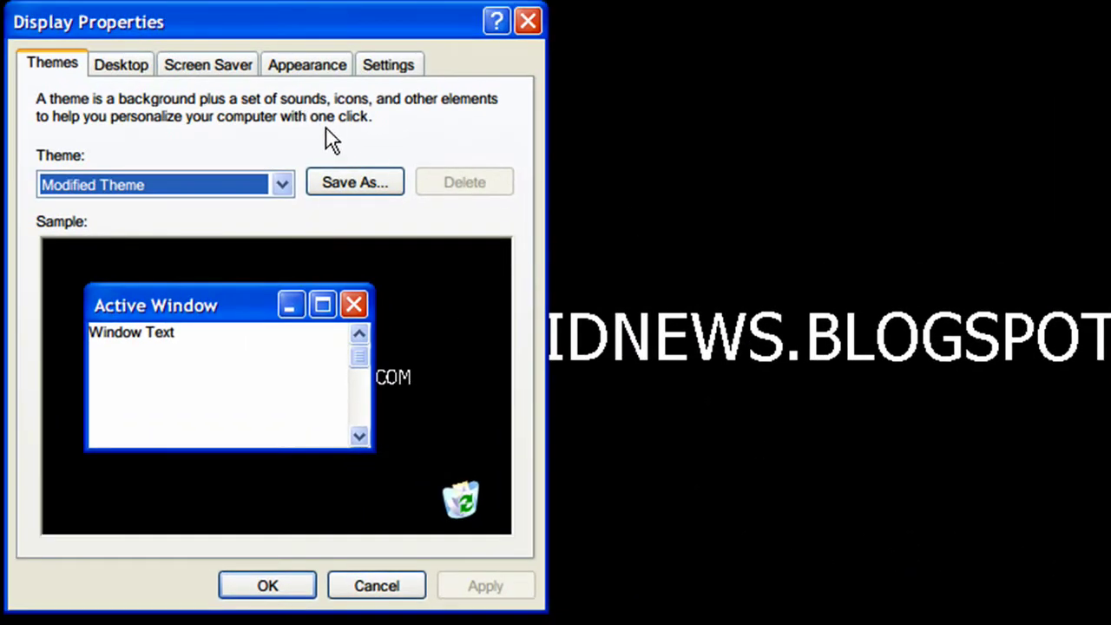
Apply a (None) desktop background, then reselect the 'ad' image as the background
click(138, 67)
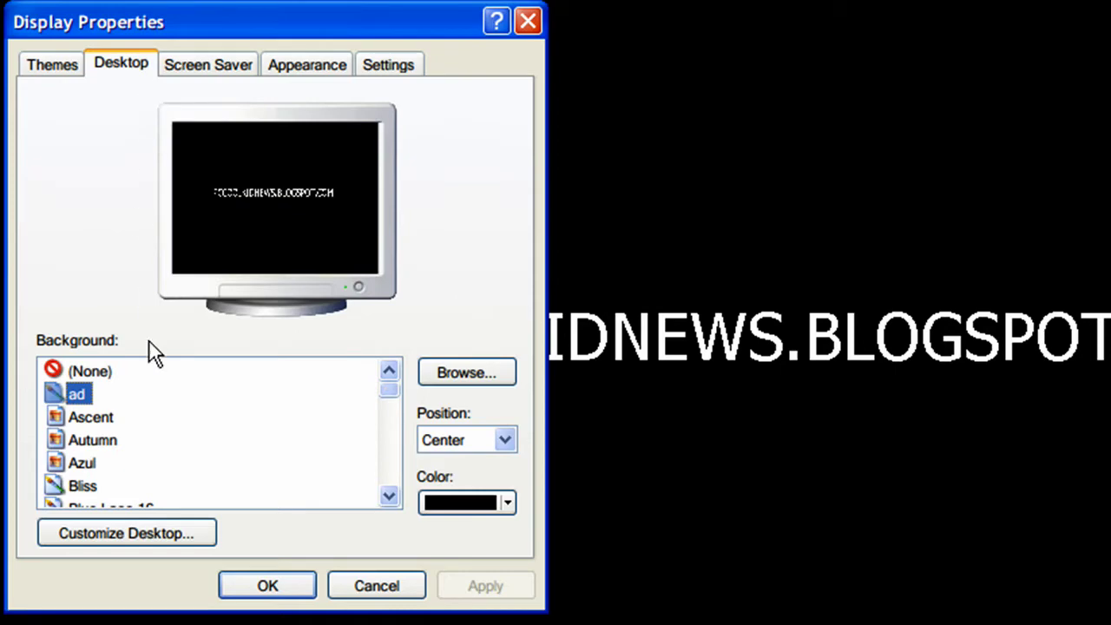
click(84, 373)
click(473, 589)
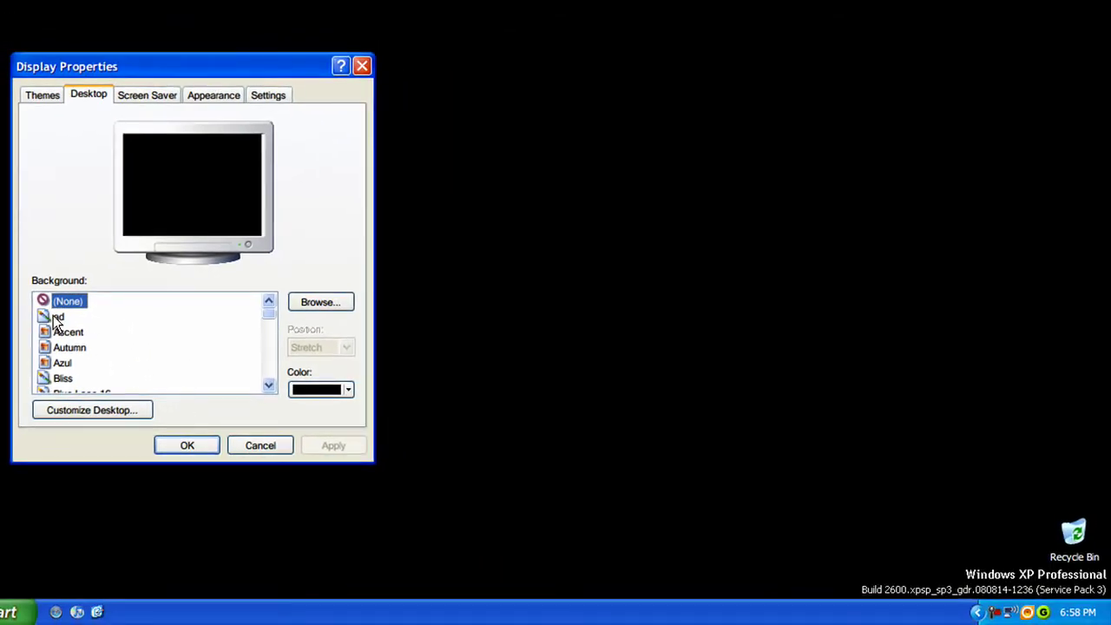
click(57, 317)
click(330, 445)
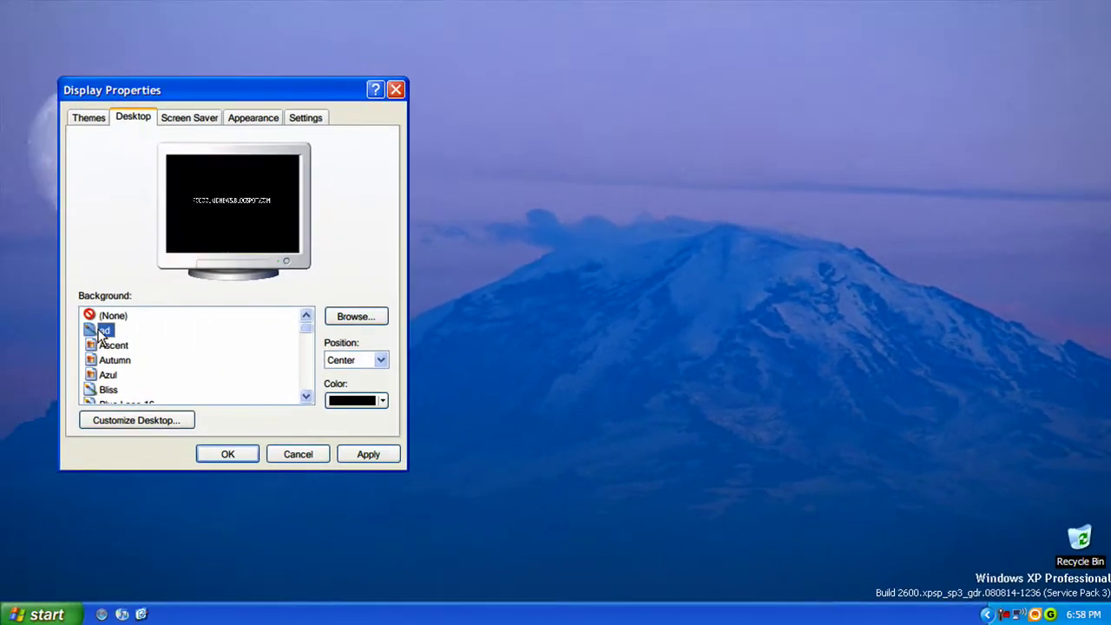
Apply the black 'ad' wallpaper with blog text to the desktop
click(368, 453)
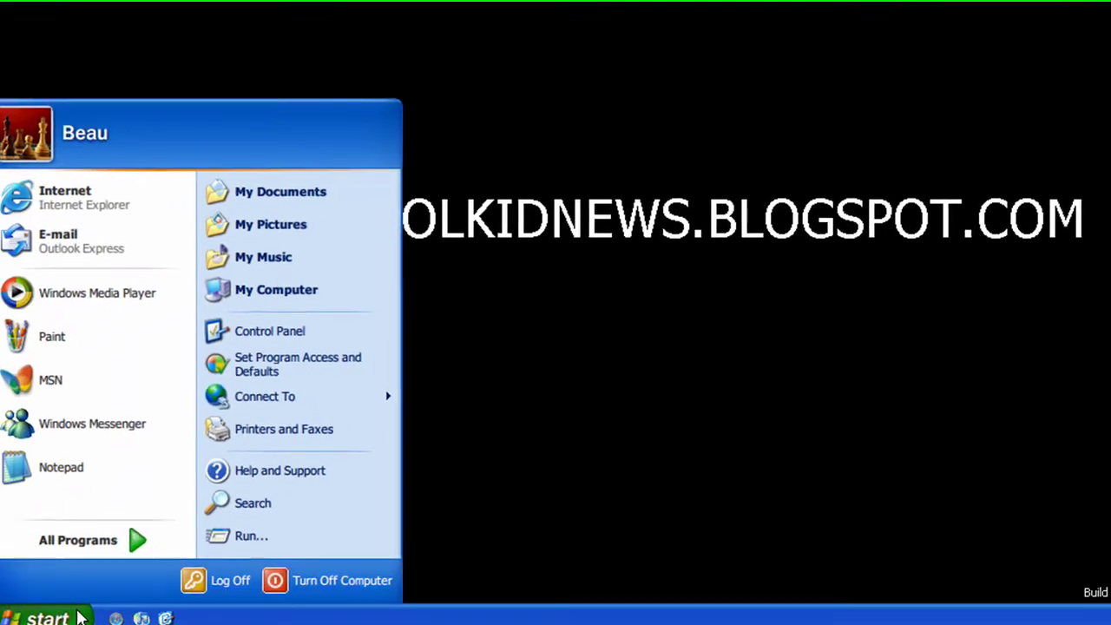
Launch Registry Editor by running 'regedit' from the Run dialog
click(233, 531)
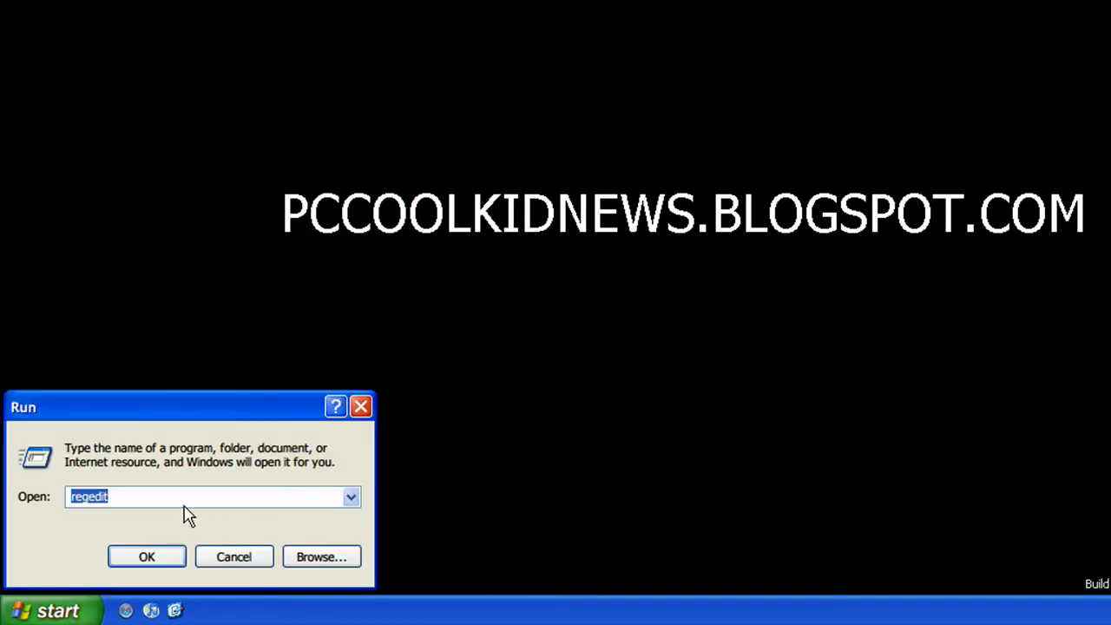
click(131, 496)
text(r)
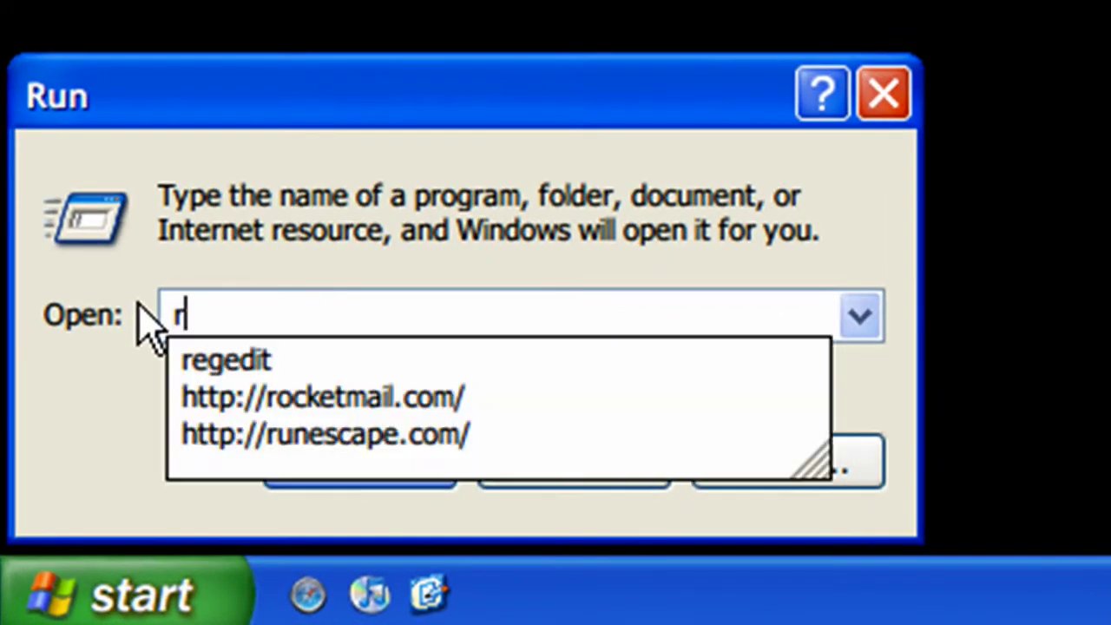
text(egedit)
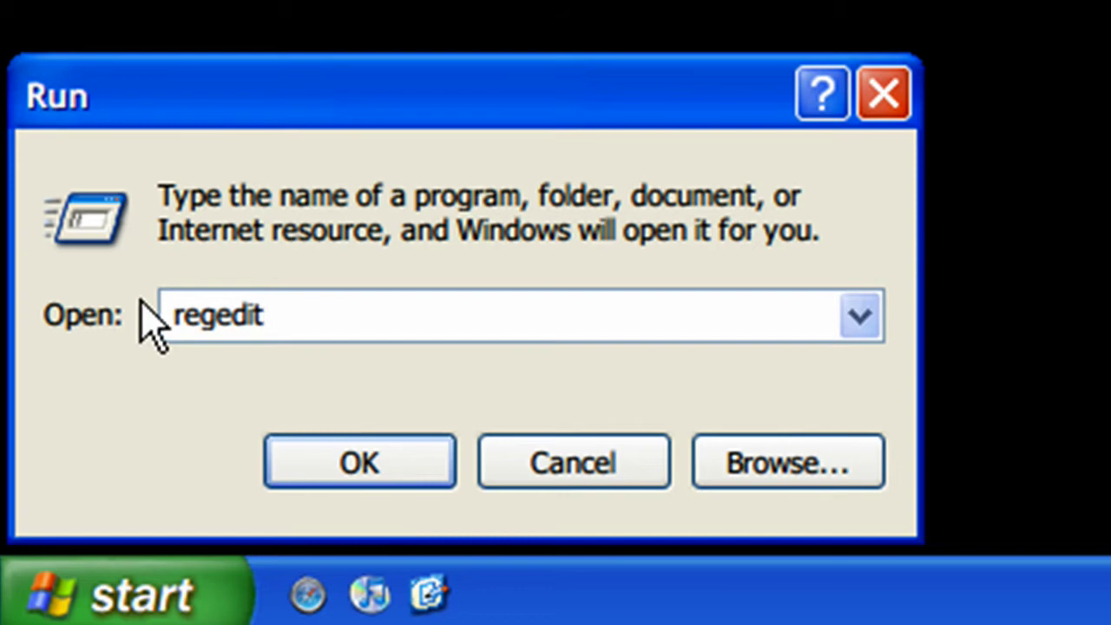
click(310, 453)
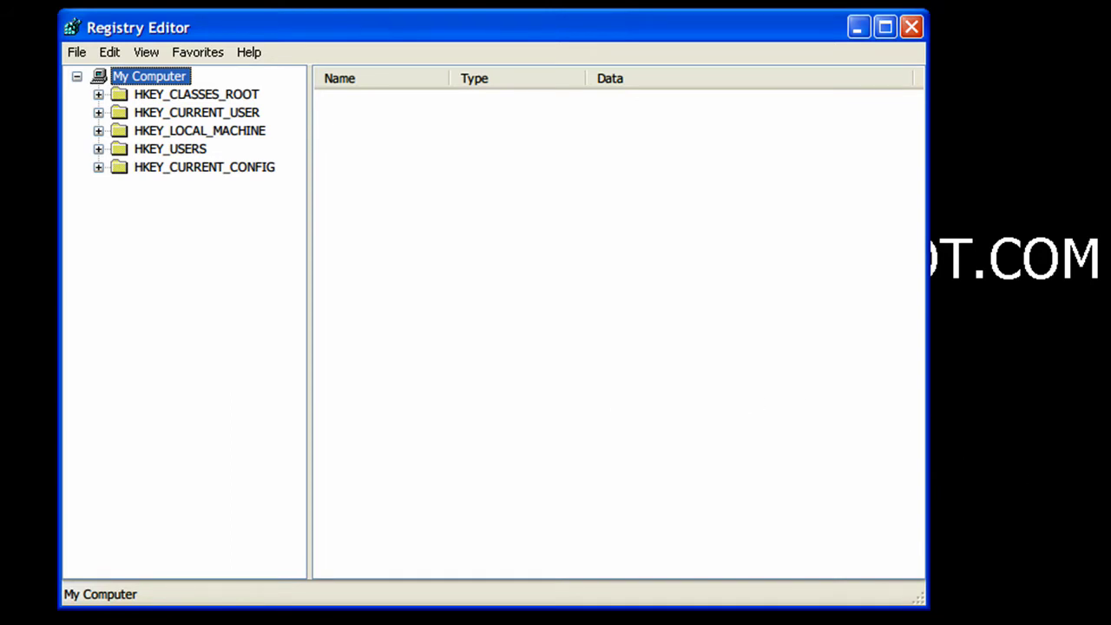
Search the registry for 'PaintDesktopVersion' with Edit > Find
click(139, 53)
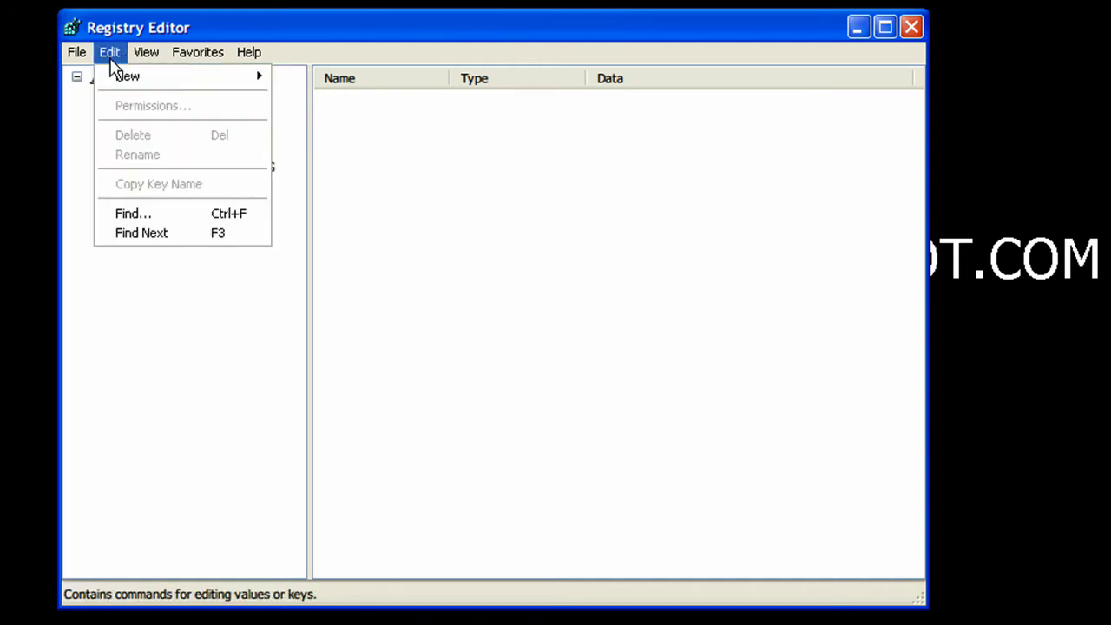
click(130, 212)
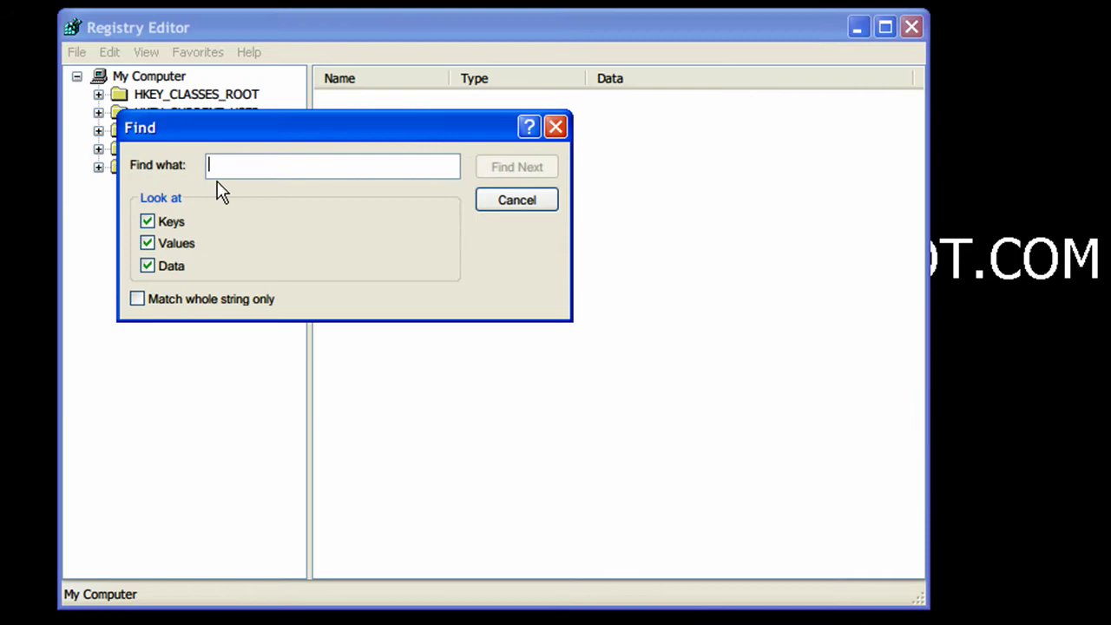
text(Pa)
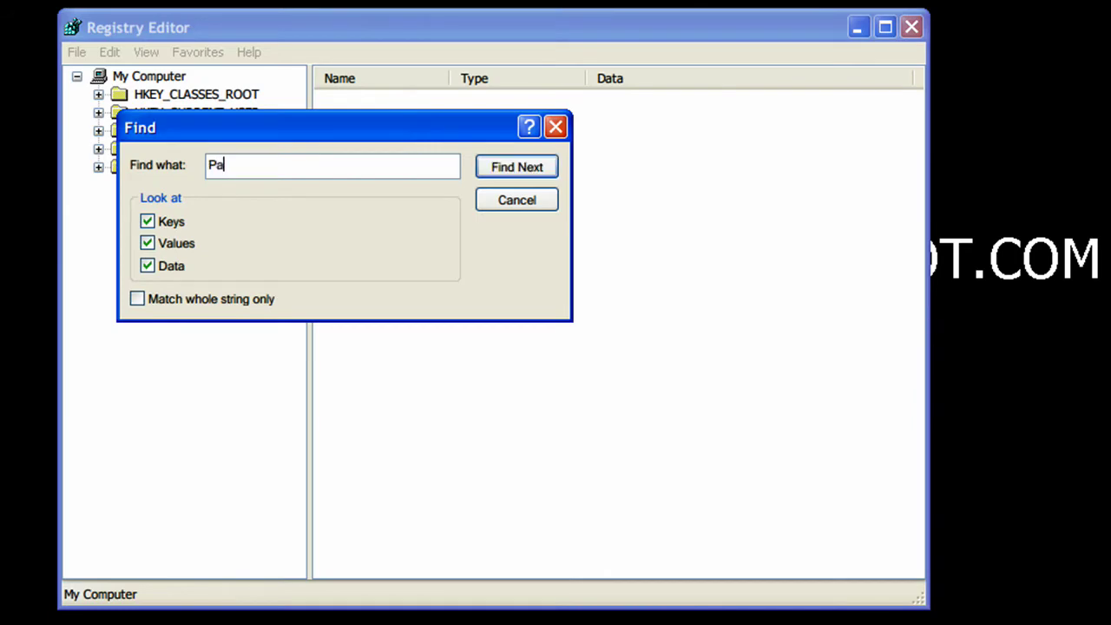
text(intde)
key(BackSpace)
key(BackSpace)
text(DesktopV)
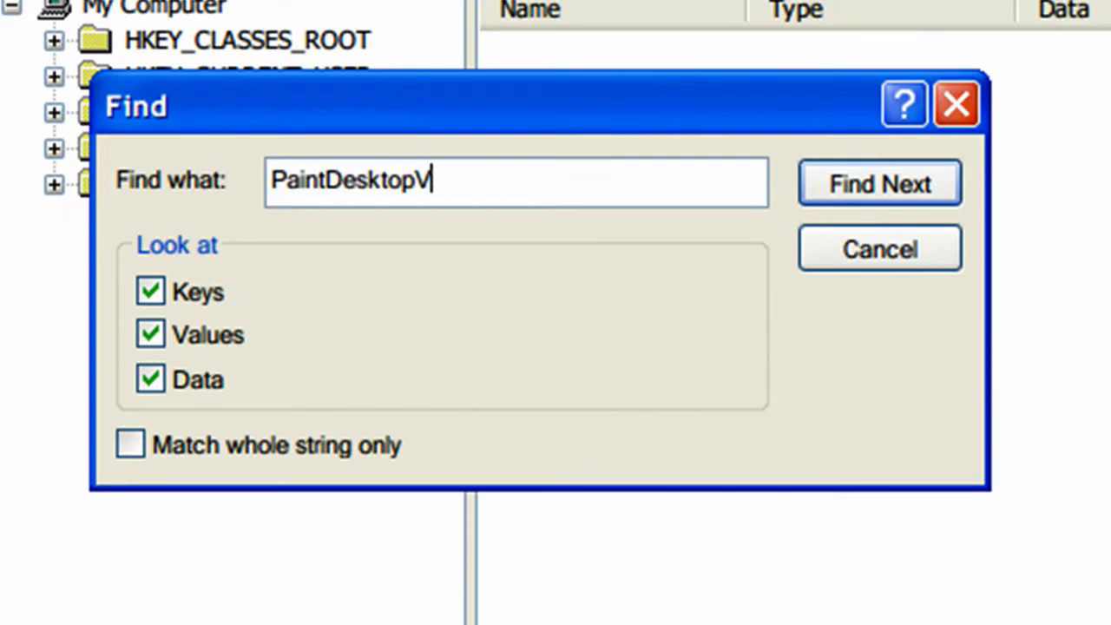
text(ersion)
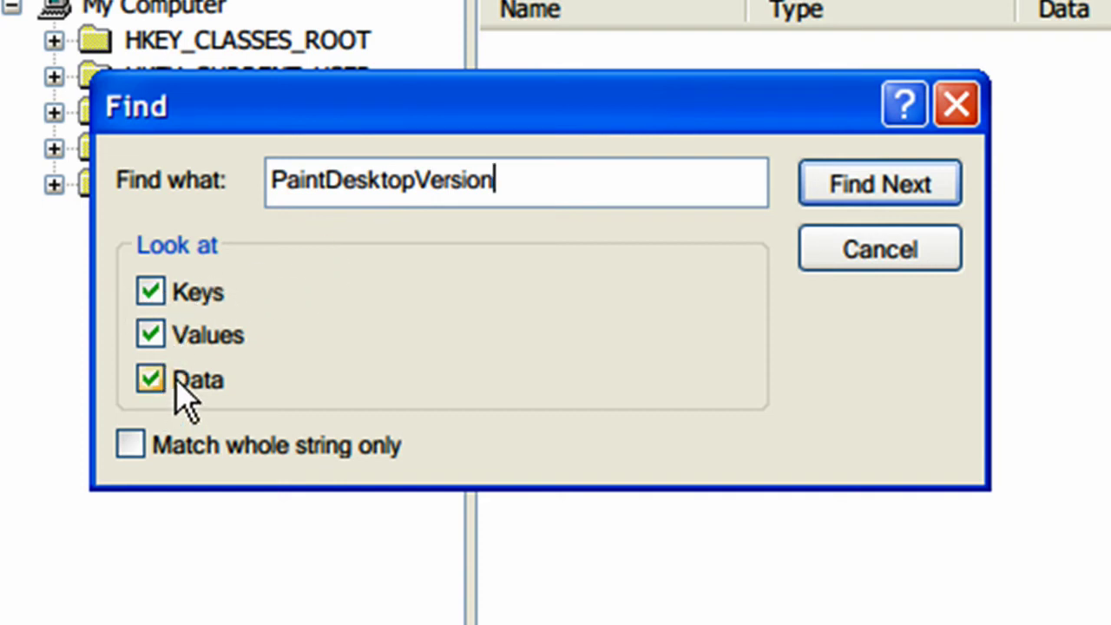
click(846, 196)
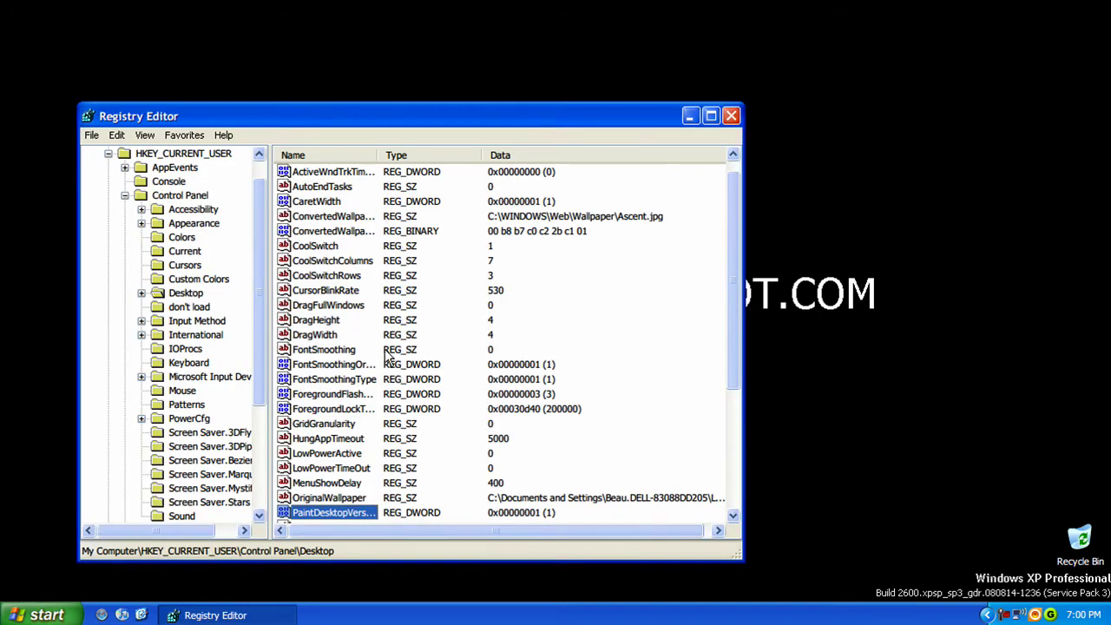
Change PaintDesktopVersion's value data from 1 to 0
mouse_move(256, 275)
mouse_down()
mouse_move(253, 256)
mouse_move(255, 330)
mouse_move(252, 282)
mouse_up()
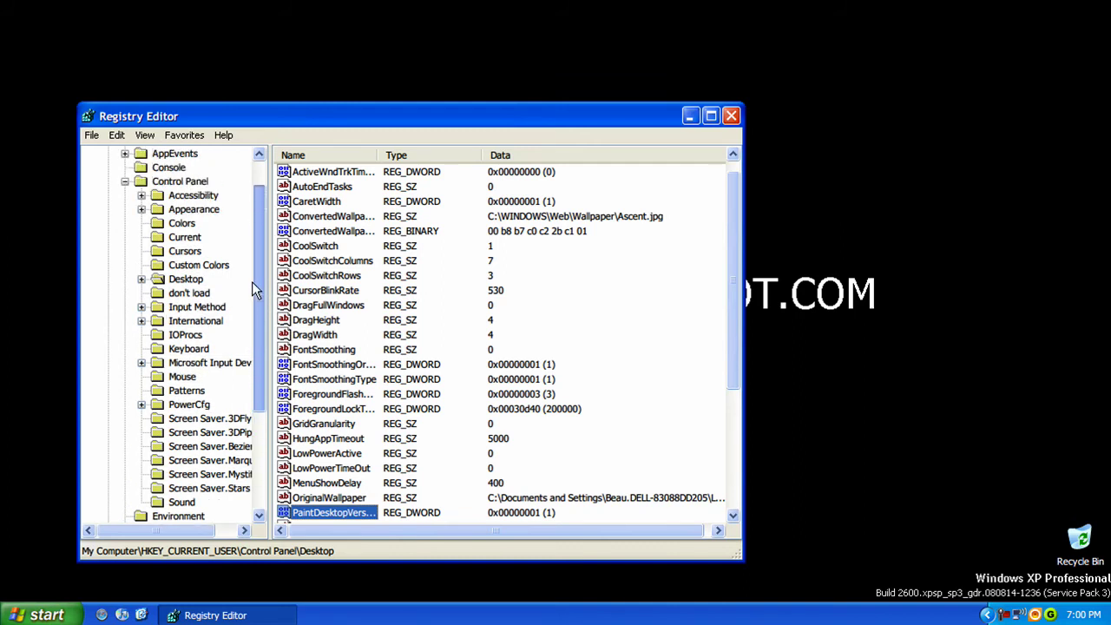
click(339, 513)
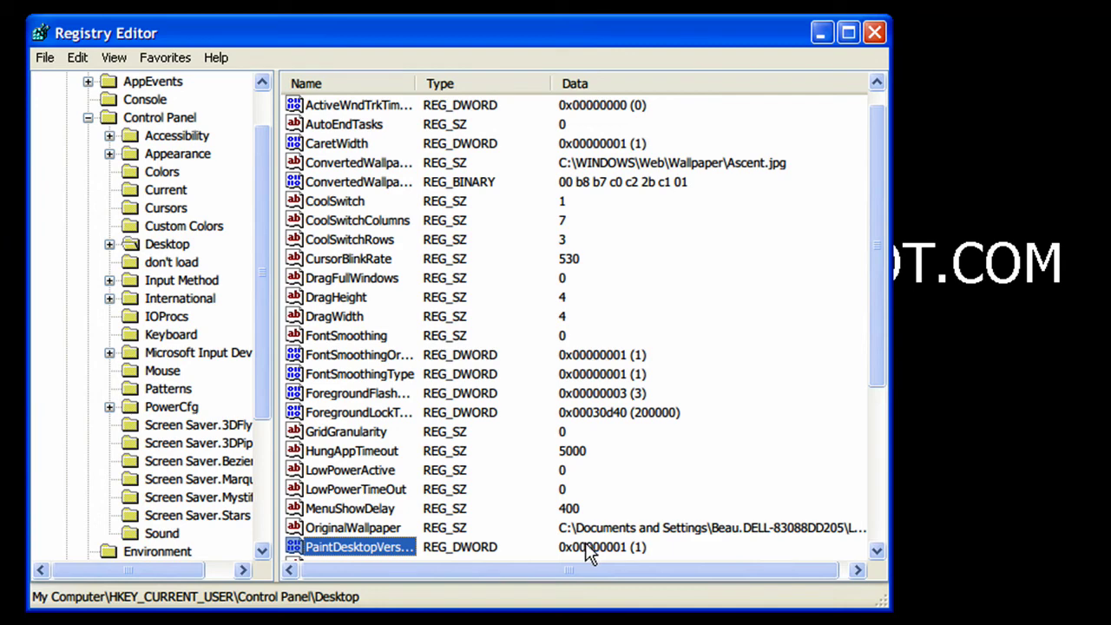
right_click(342, 549)
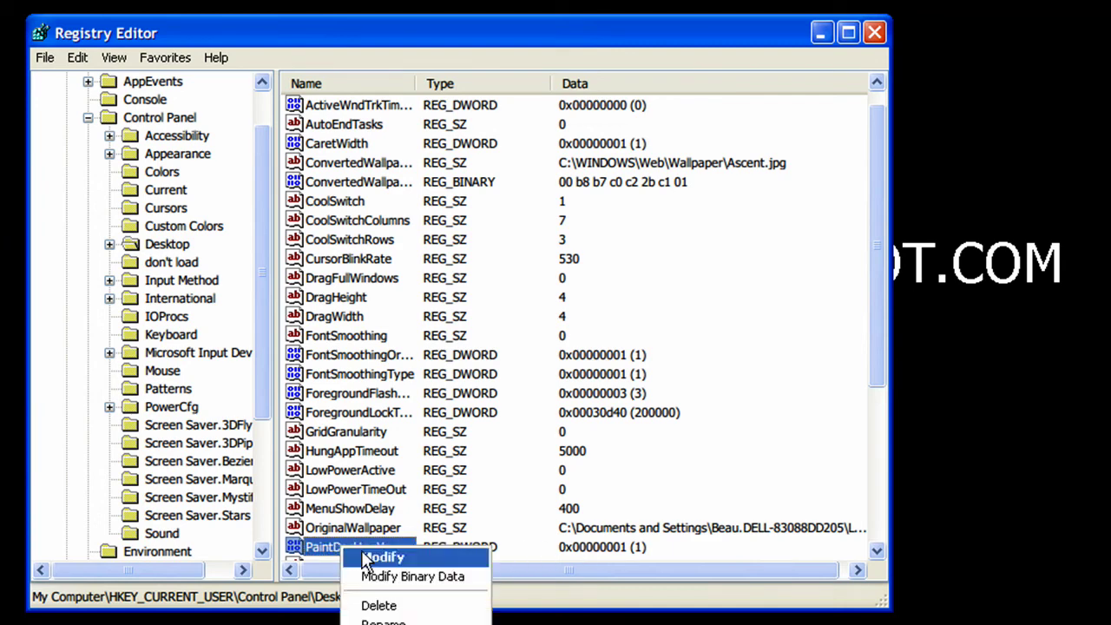
click(382, 557)
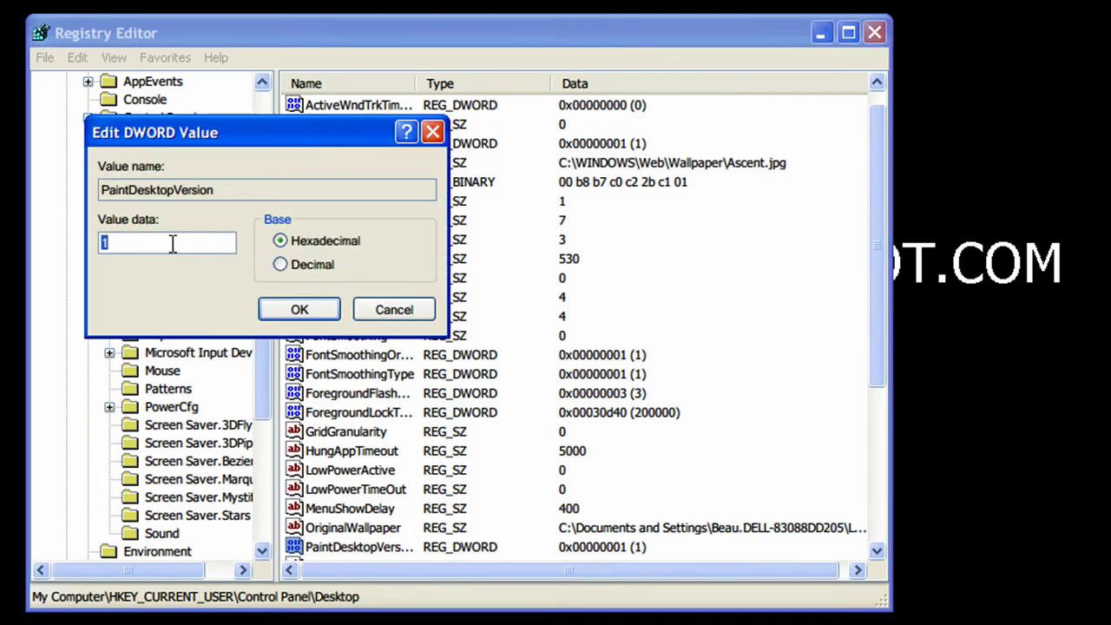
text(0)
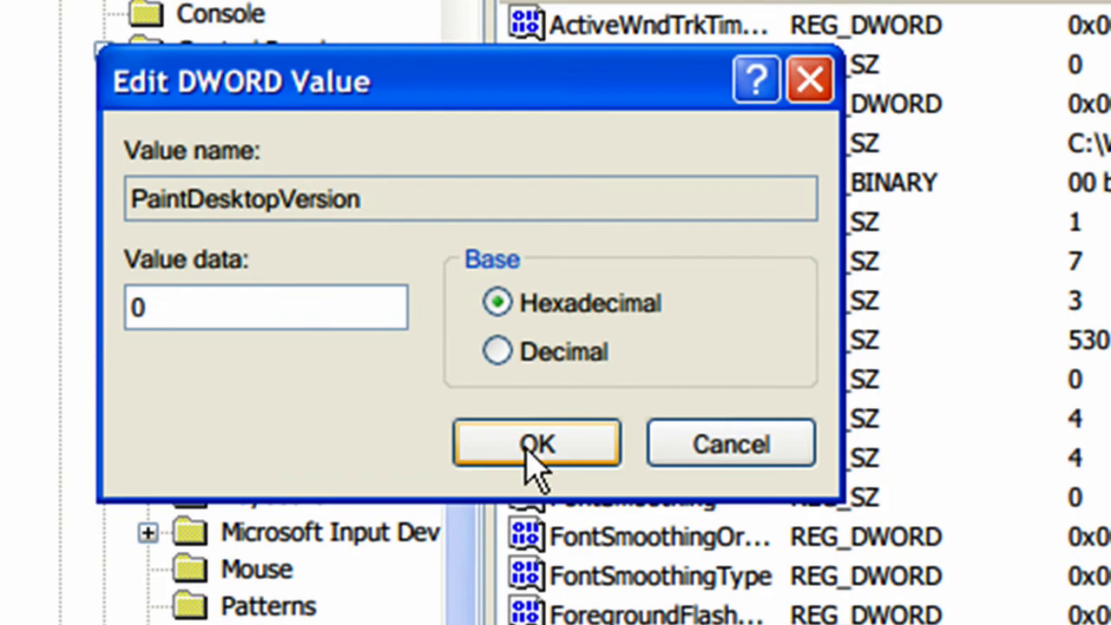
click(524, 449)
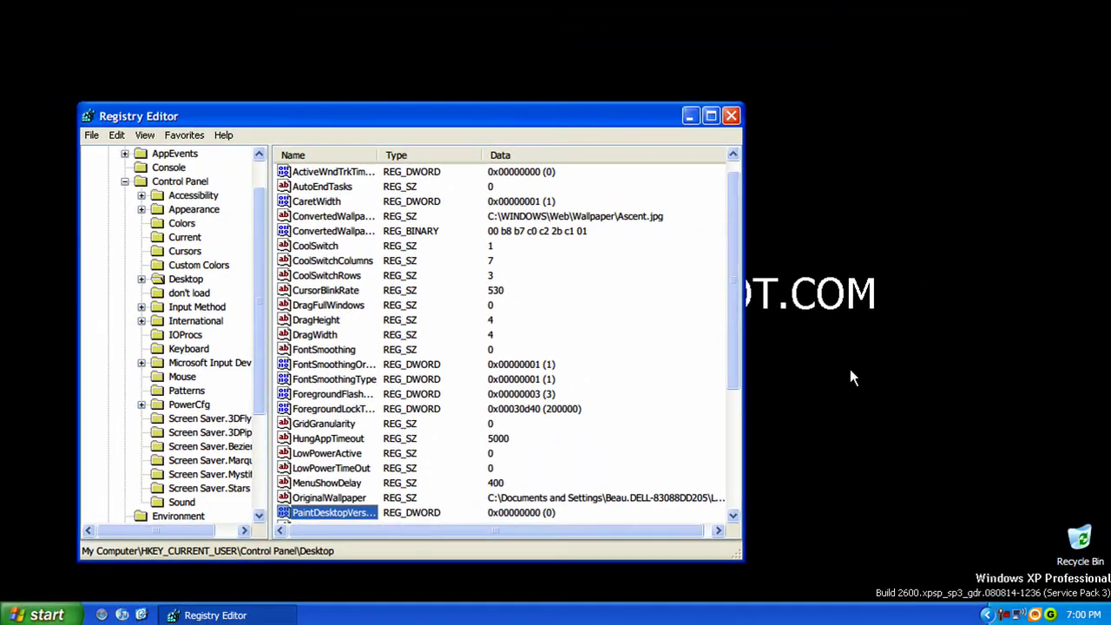
right_click(850, 367)
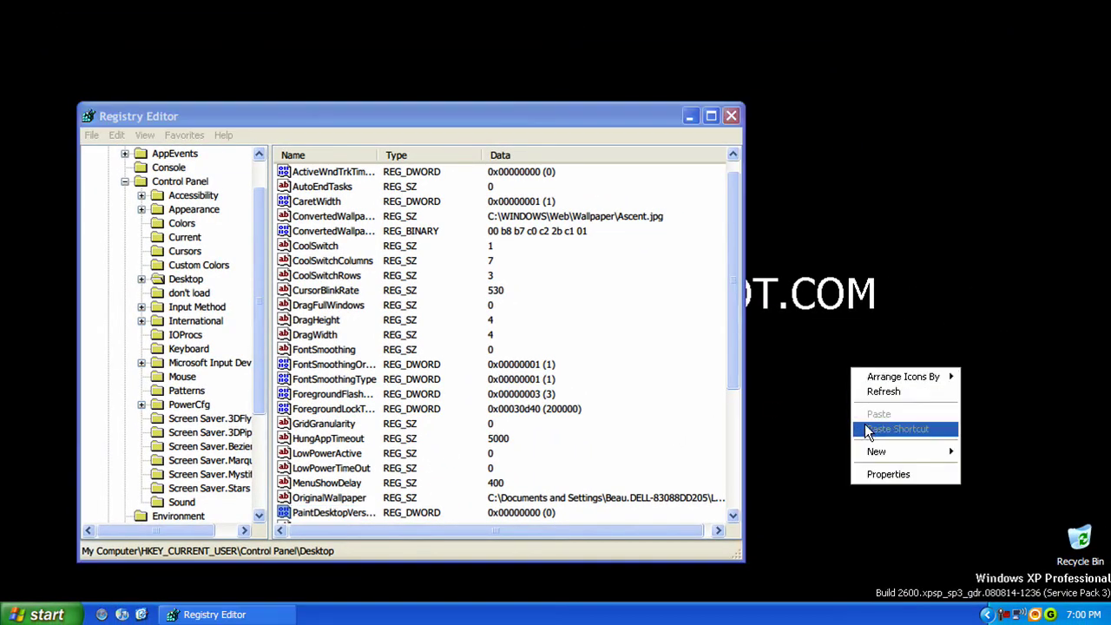
click(860, 394)
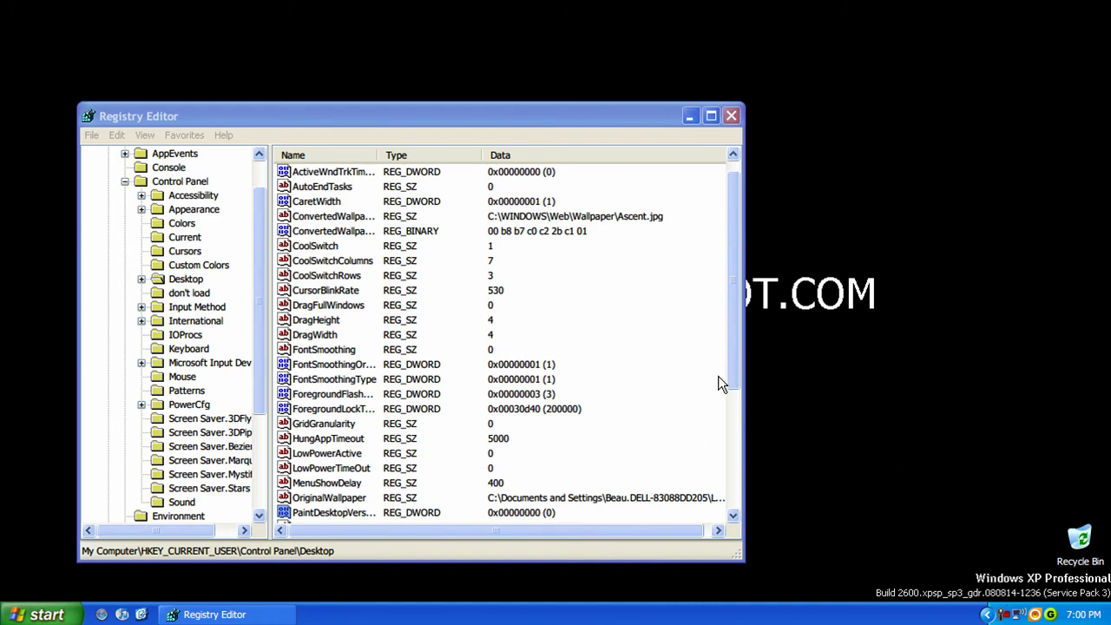
drag(735, 350, 727, 395)
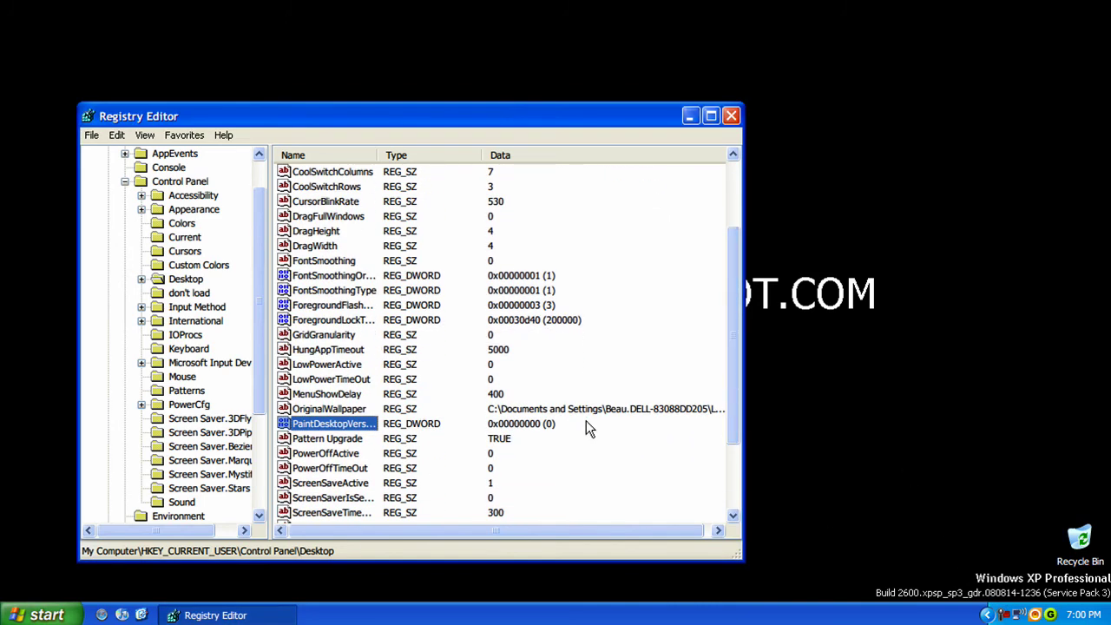
click(369, 425)
key(Escape)
Set PaintDesktopVersion's value data back to 1
right_click(347, 424)
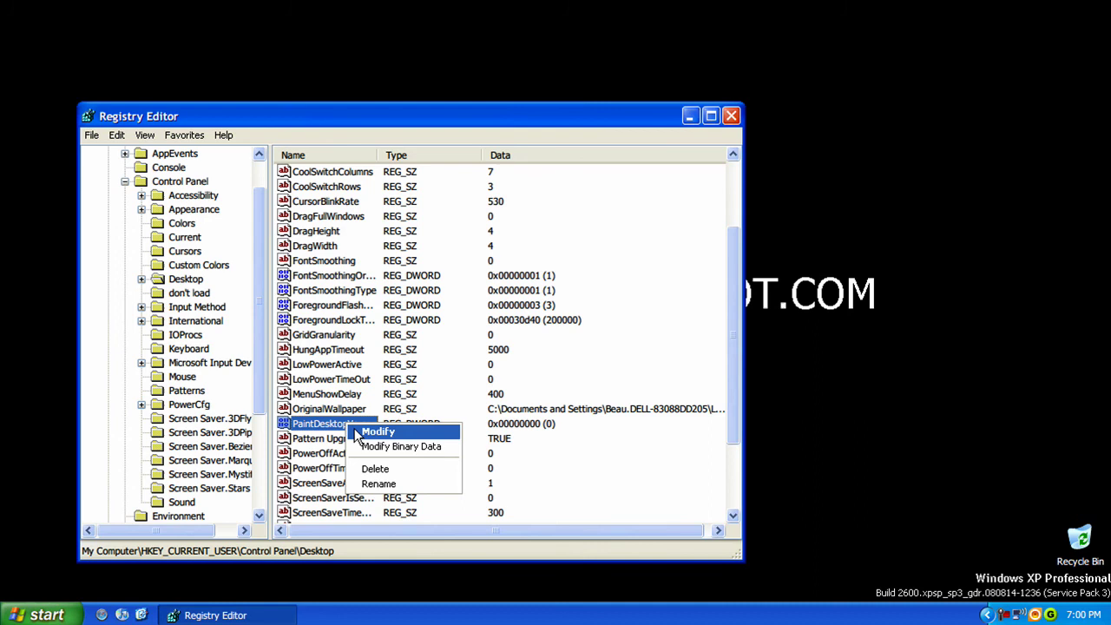
click(358, 433)
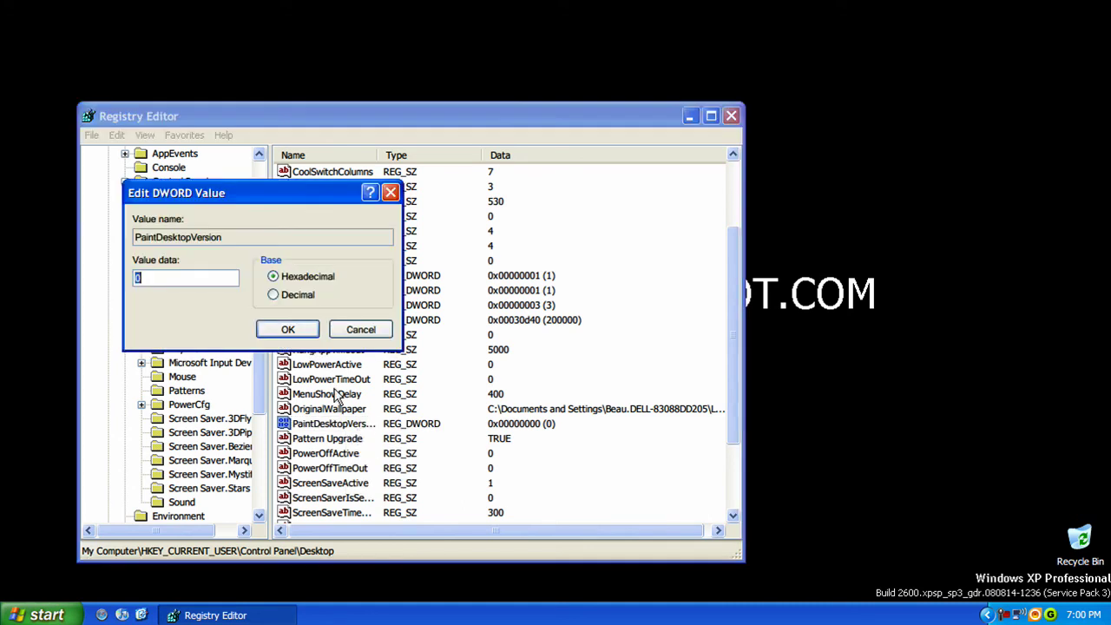
text(1)
click(287, 330)
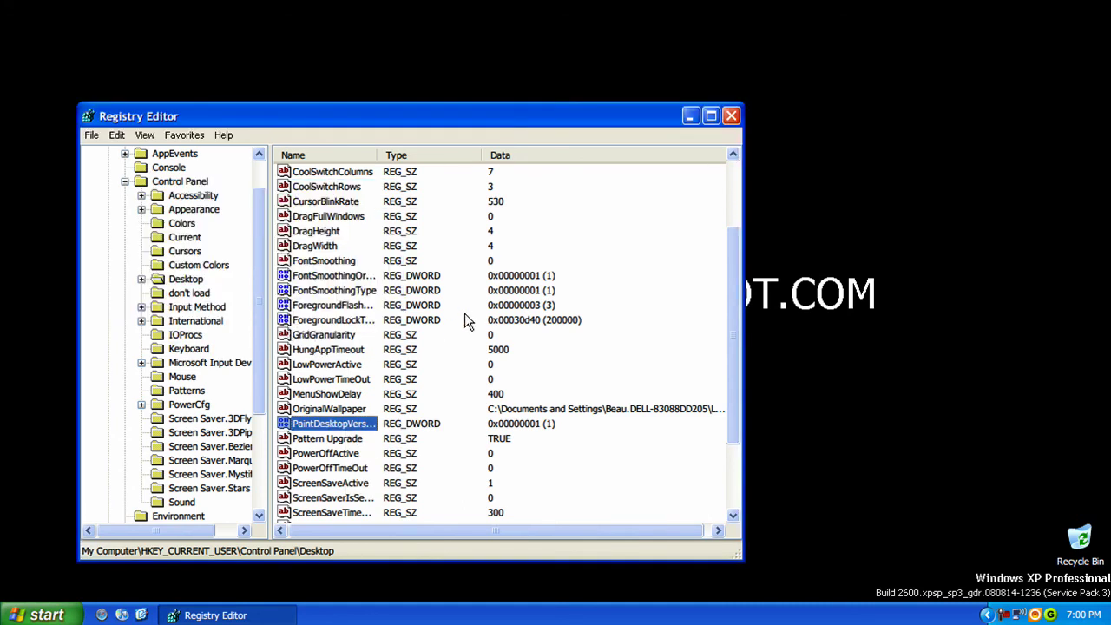